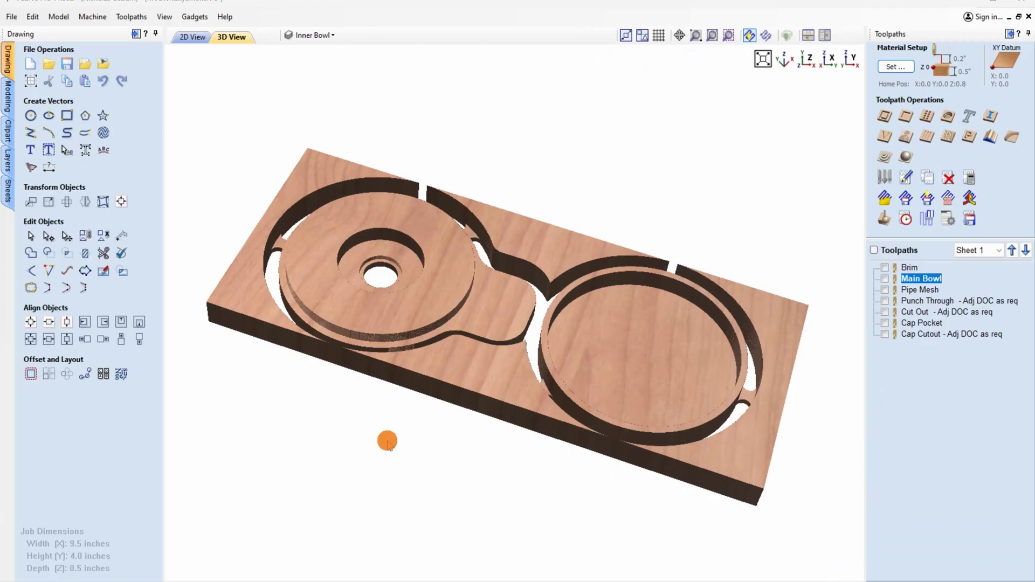
# Open and close the Array Copy settings, then rotate the 3D preview of the smoker part
pyautogui.click(49, 375)
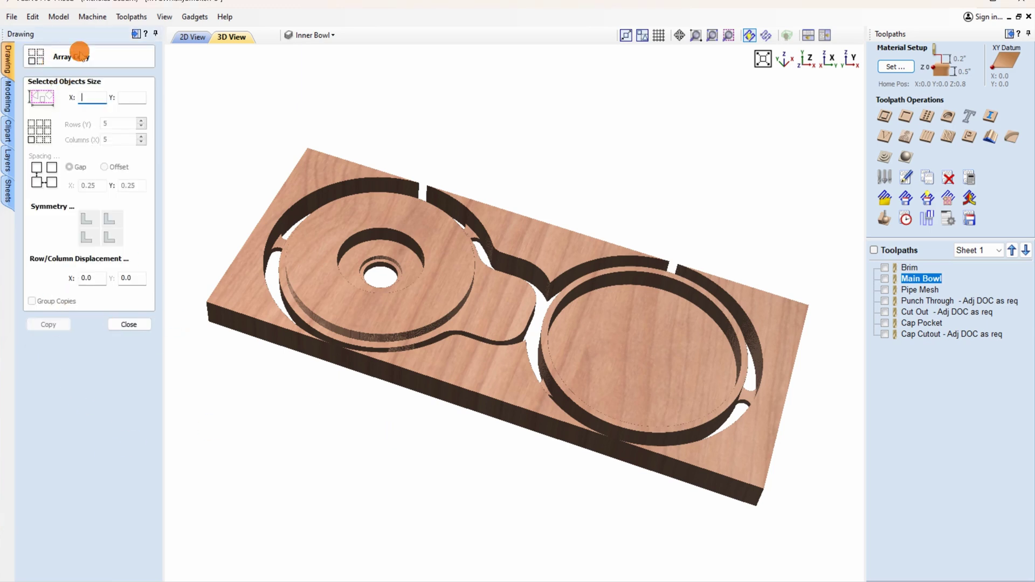
pyautogui.click(129, 325)
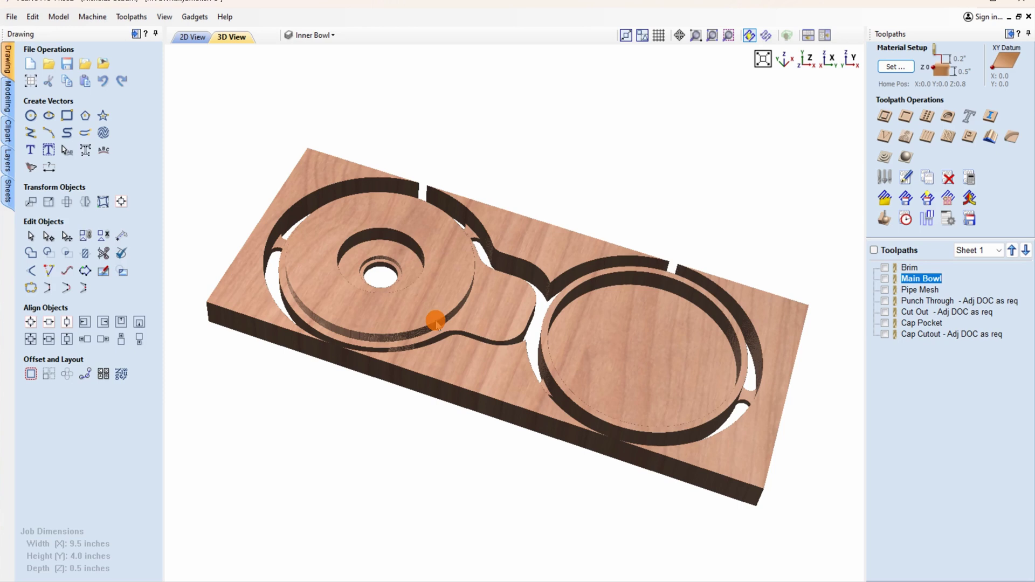
pyautogui.moveTo(432, 319)
pyautogui.mouseDown()
pyautogui.moveTo(478, 328)
pyautogui.moveTo(487, 370)
pyautogui.mouseUp()
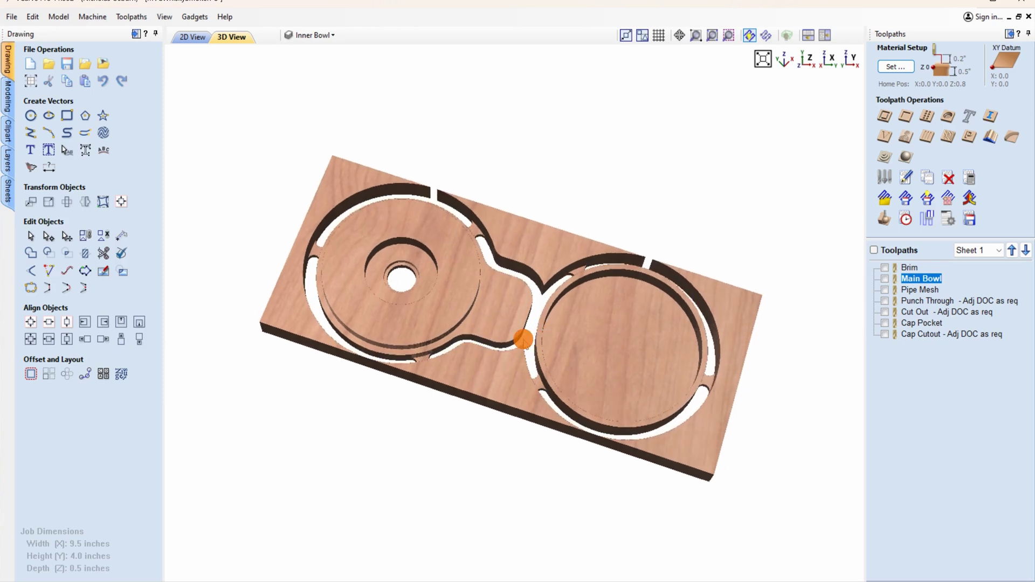
# Reopen and close Array Copy, then switch to the flat 2D drawing with F2
pyautogui.click(50, 373)
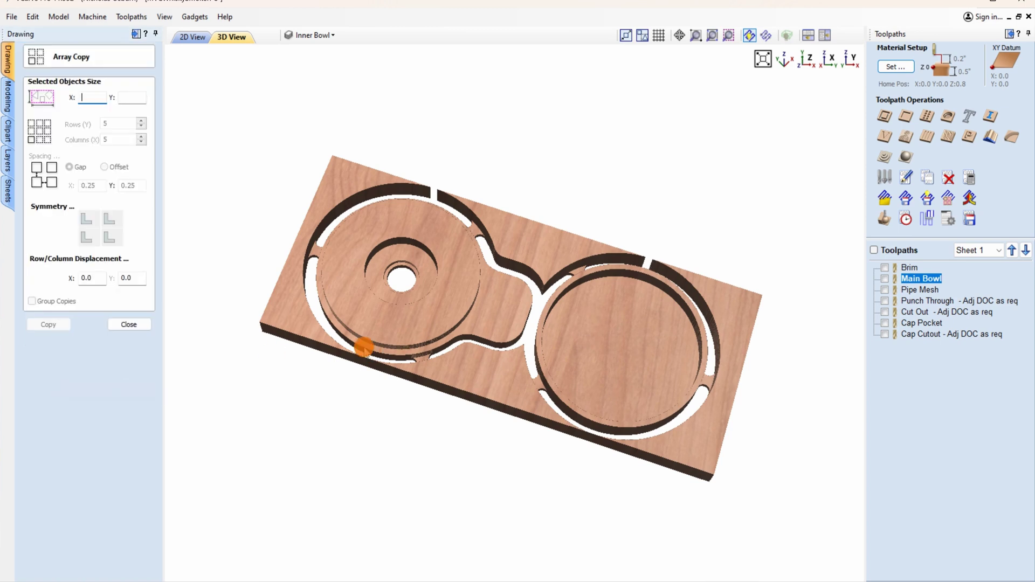
pyautogui.click(139, 325)
pyautogui.press('F2')
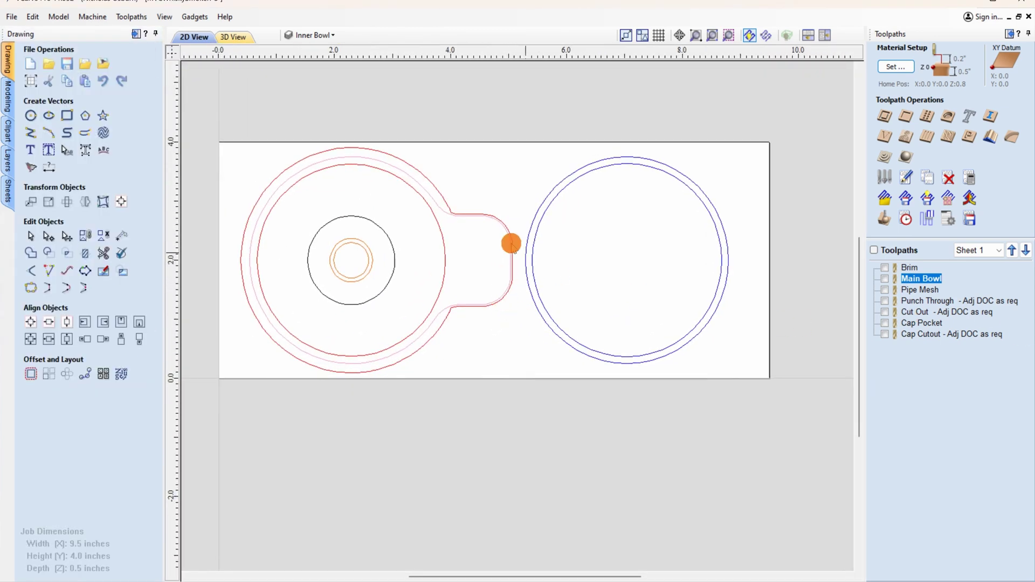
pyautogui.scroll(-3, 502, 234)
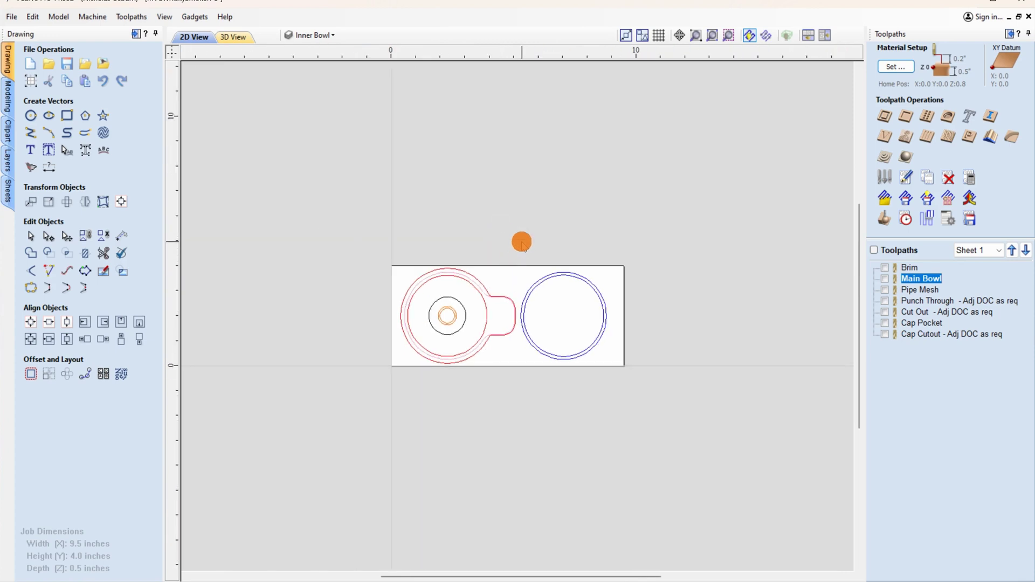
pyautogui.scroll(3, 542, 272)
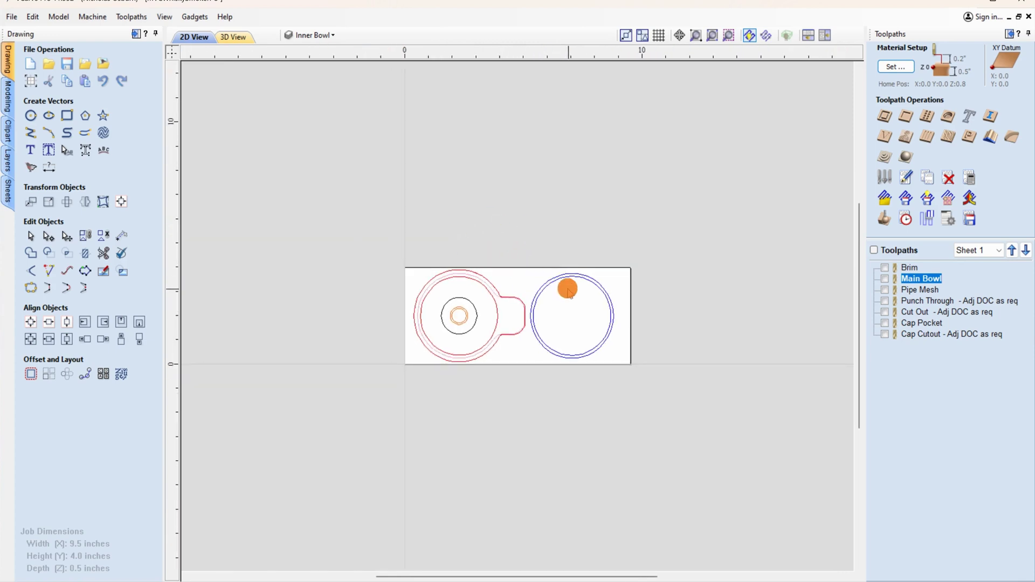
pyautogui.click(31, 82)
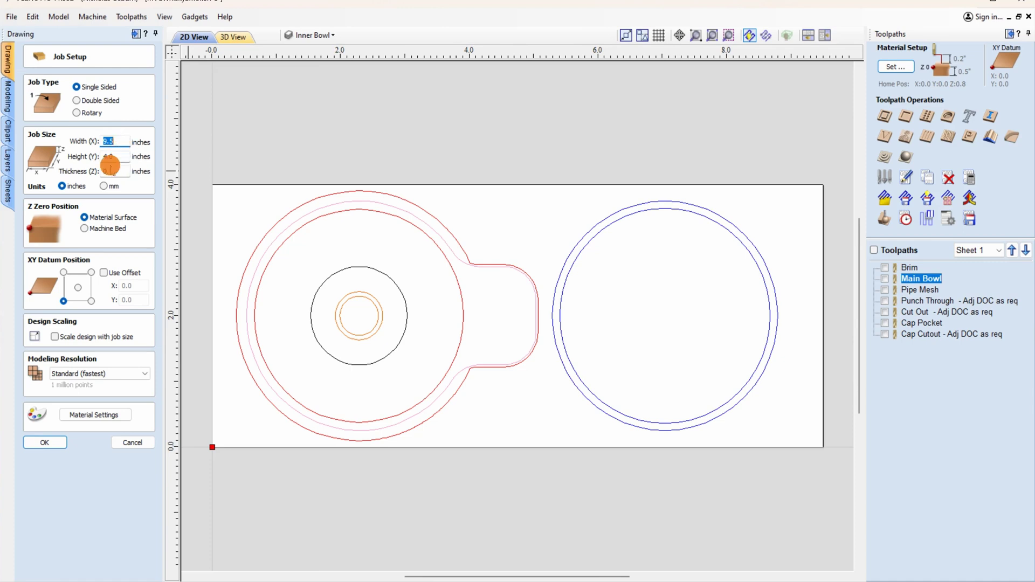
pyautogui.scroll(-3, 517, 265)
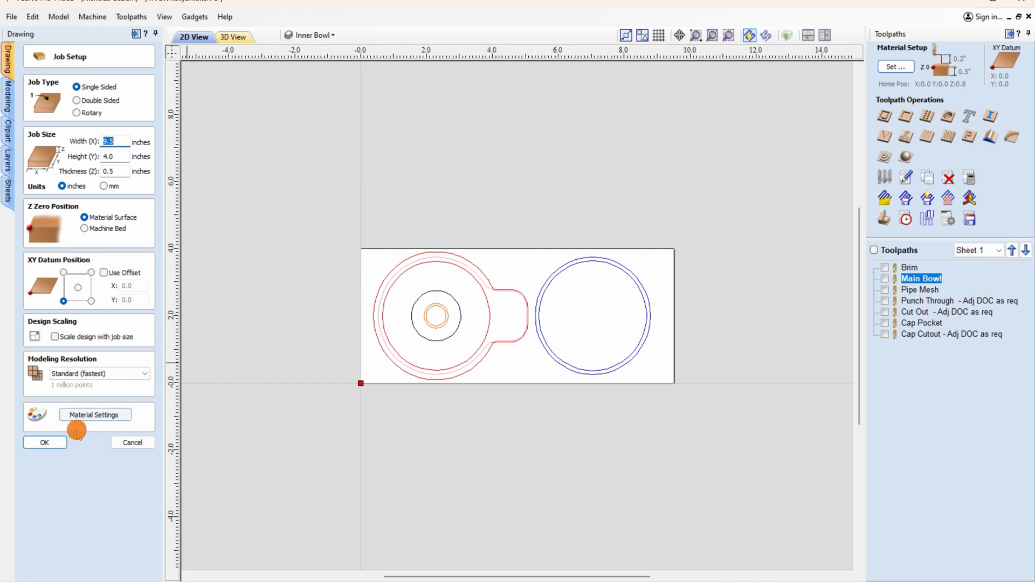
pyautogui.press('Return')
pyautogui.click(875, 250)
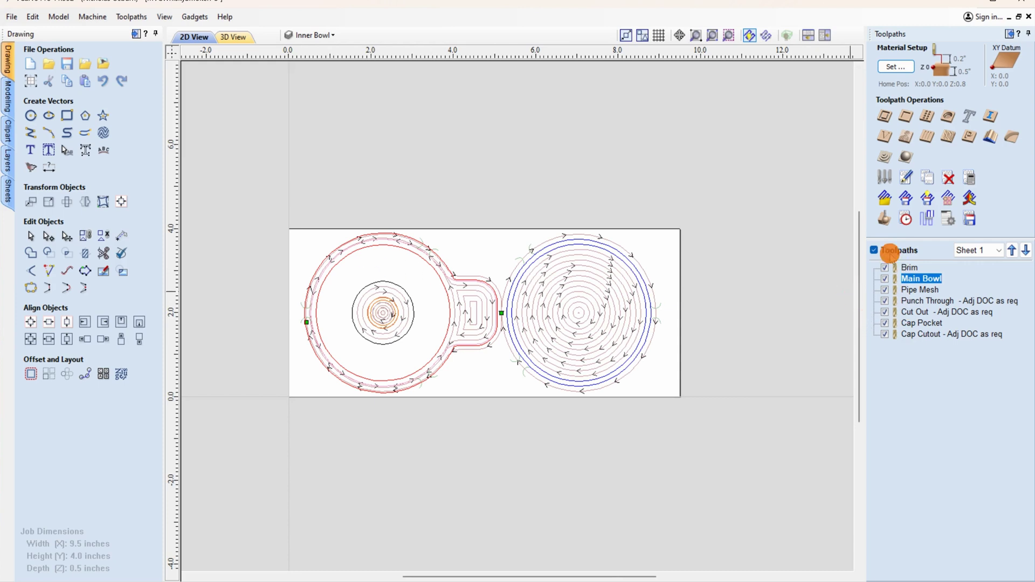
pyautogui.click(874, 251)
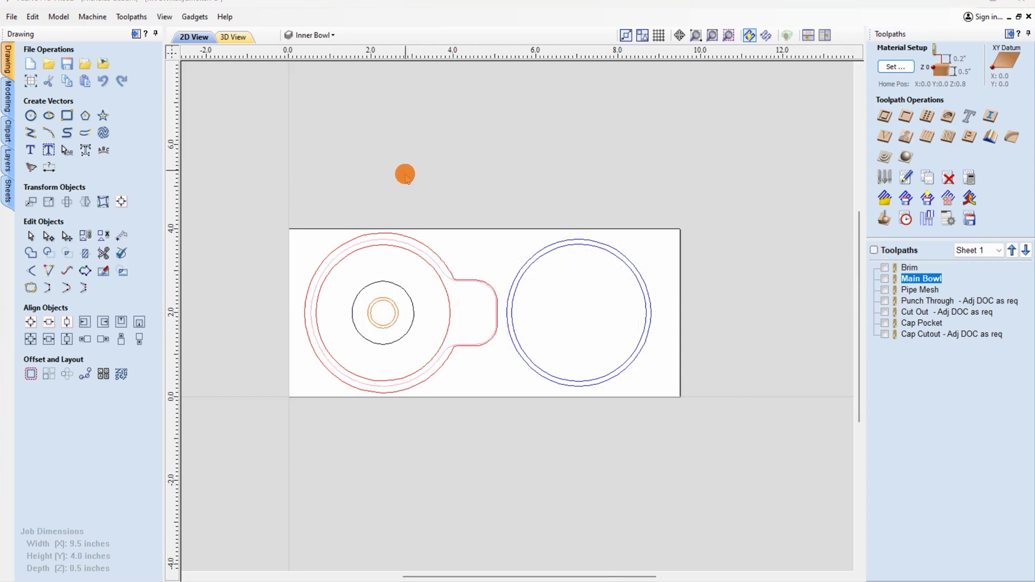
# Change the job size from 9.5 in wide to 48 × 32 in
pyautogui.click(31, 81)
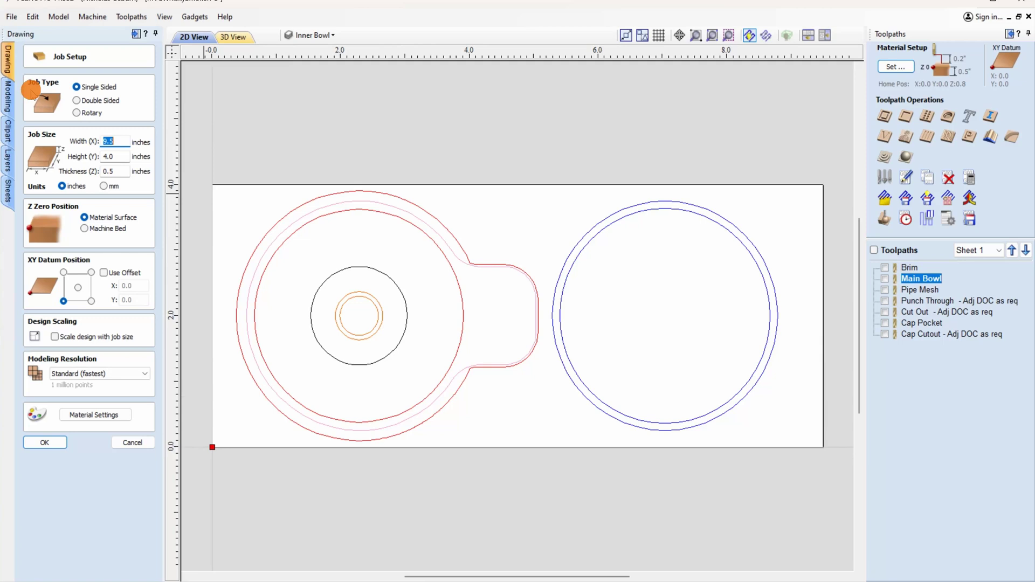
pyautogui.moveTo(123, 141); pyautogui.dragTo(82, 141)
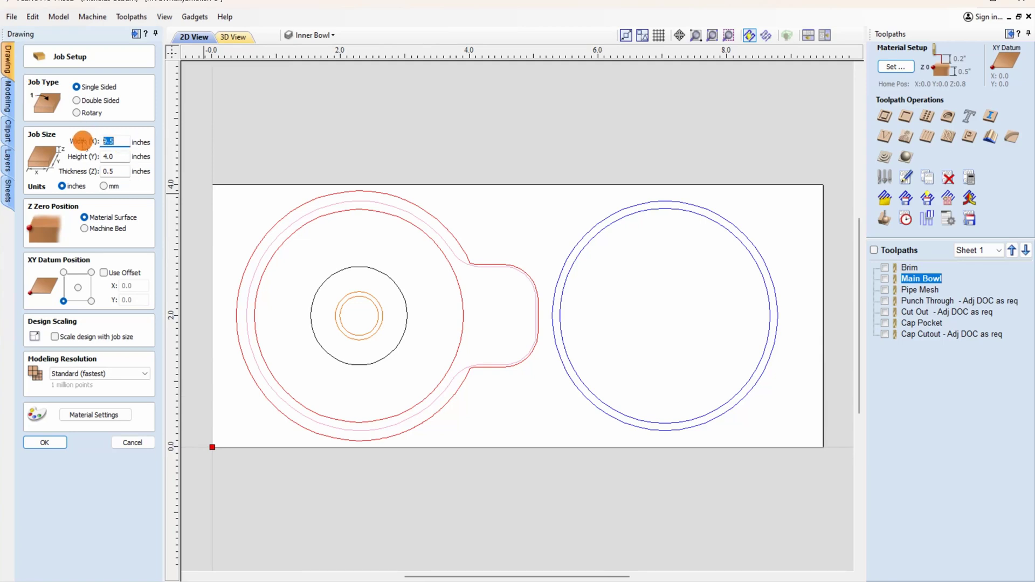
pyautogui.write('48')
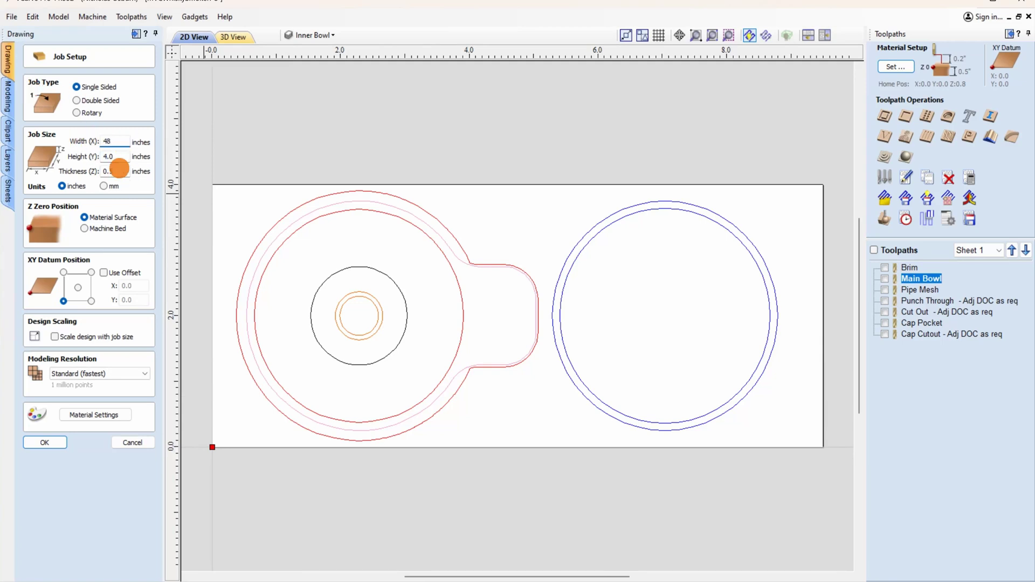
pyautogui.moveTo(123, 157); pyautogui.dragTo(92, 156)
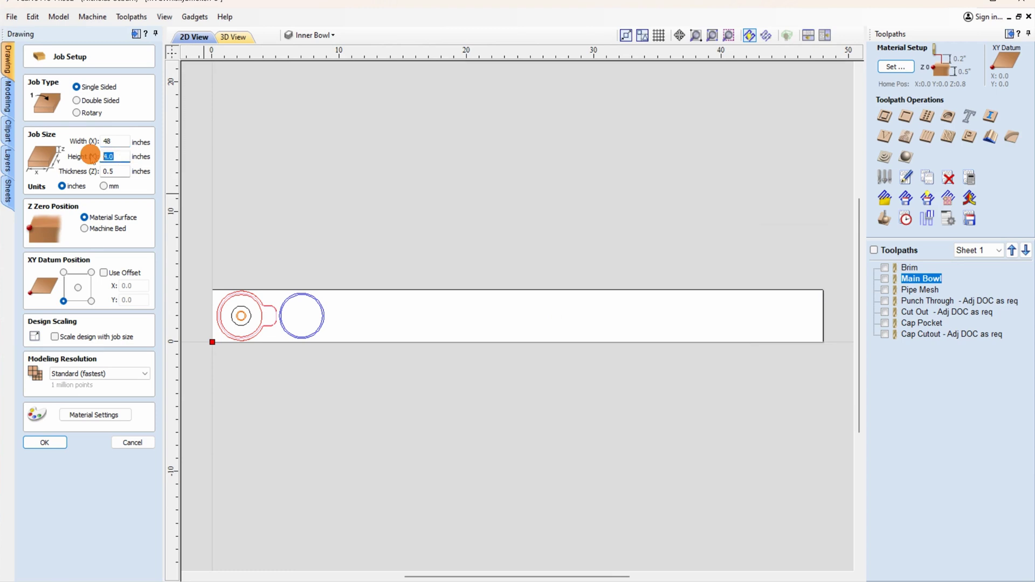
pyautogui.write('32')
pyautogui.press('Return')
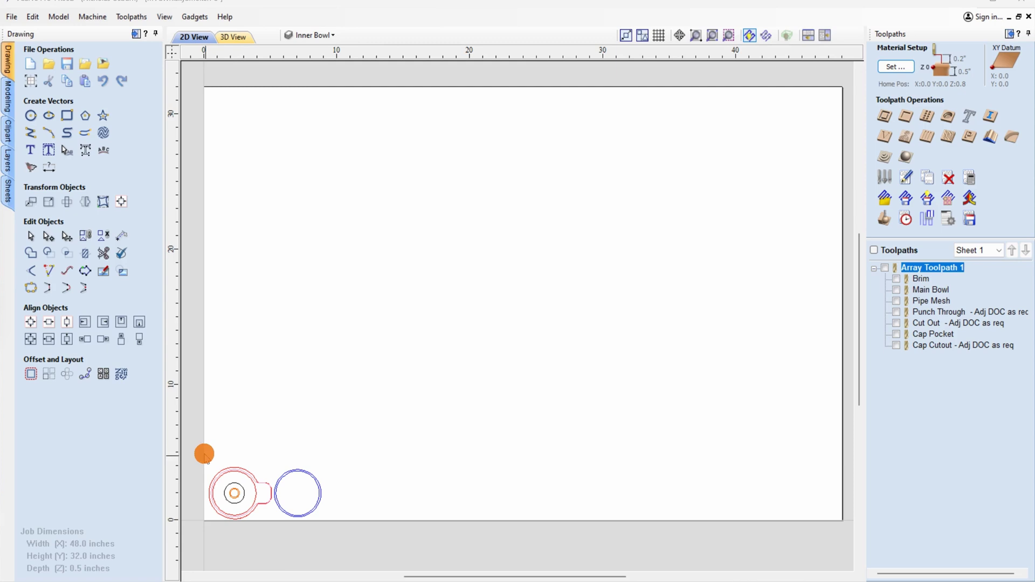
# Array-copy the selected smoker vectors into 7 rows × 5 columns with 0.25 in gaps
pyautogui.moveTo(201, 440); pyautogui.dragTo(401, 542)
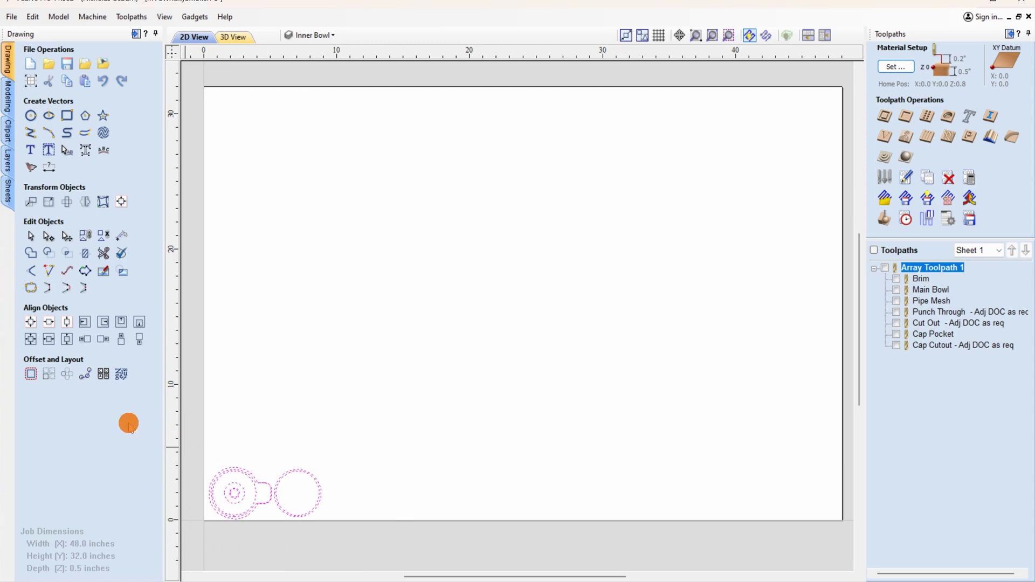
pyautogui.click(49, 375)
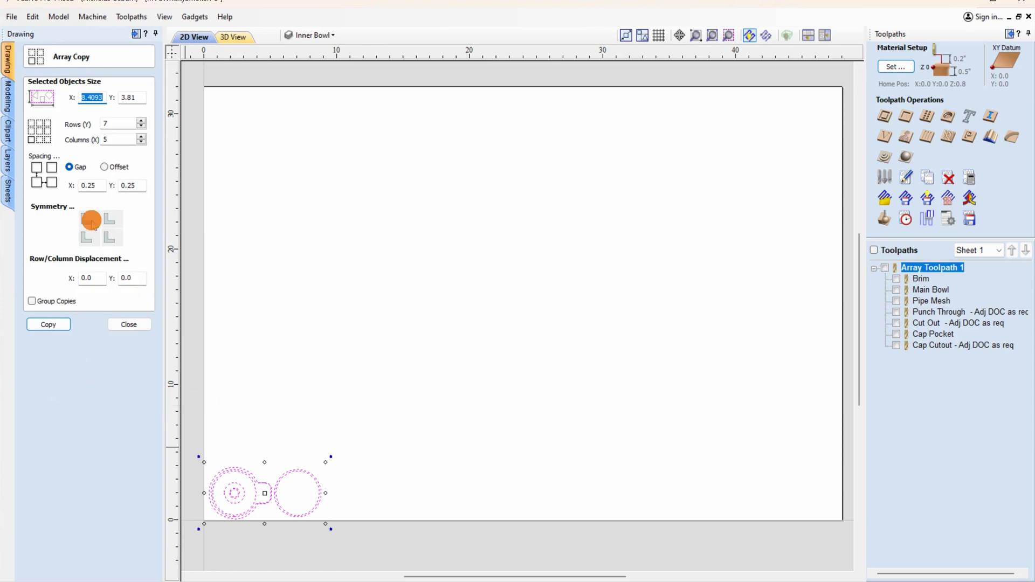
pyautogui.click(111, 142)
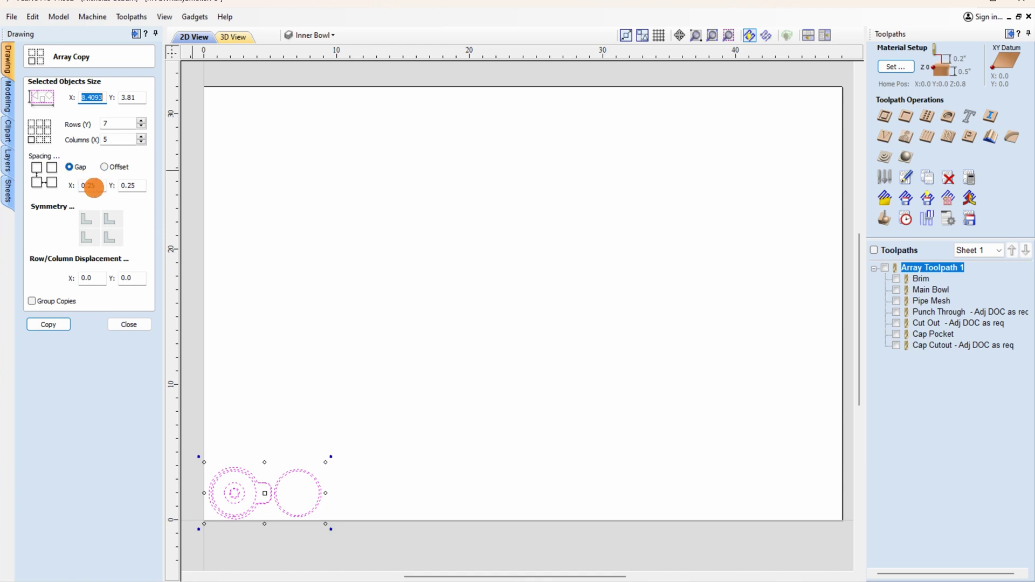
pyautogui.click(54, 325)
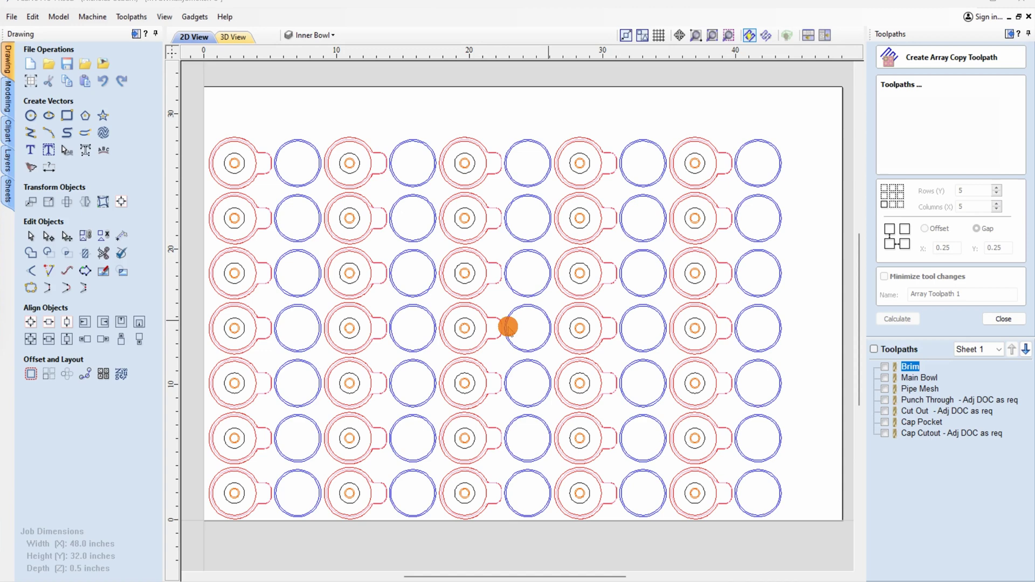
# Show all toolpaths on the sheet and zoom in and out to review the array
pyautogui.click(873, 350)
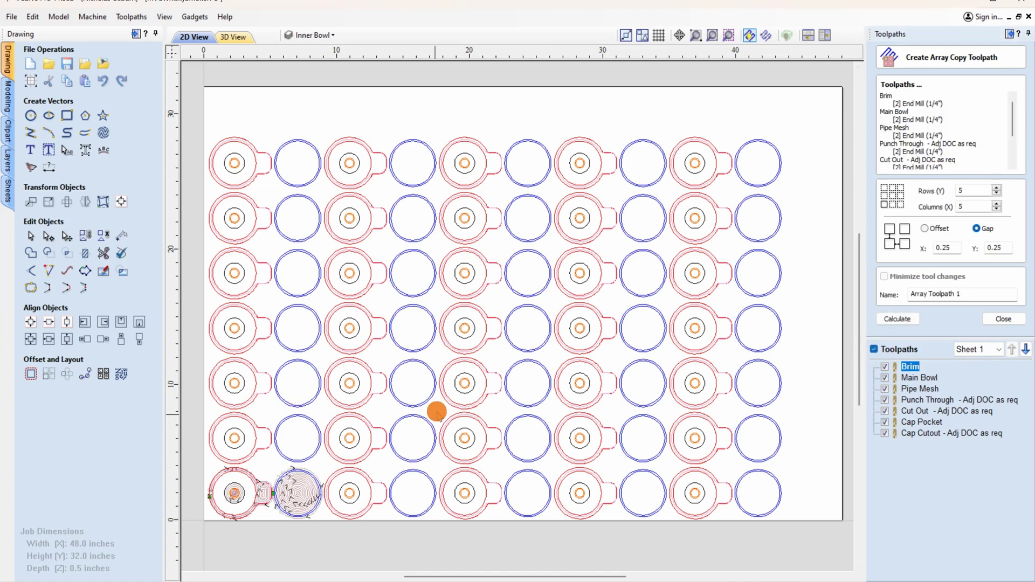
pyautogui.scroll(5, 550, 300)
pyautogui.scroll(-5, 389, 377)
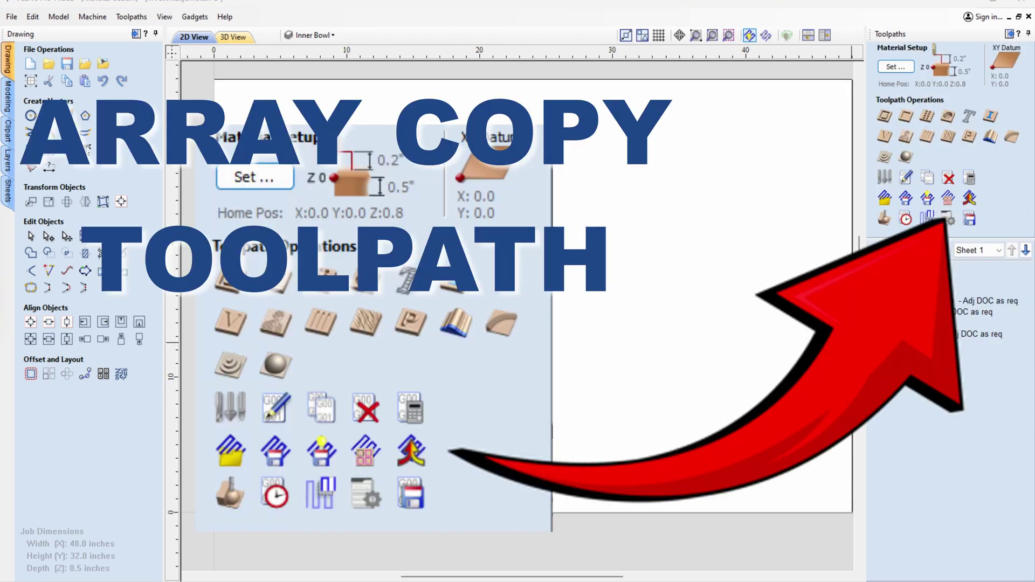
# Start a Create Array Copy Toolpath setup for the smoker toolpaths
pyautogui.click(948, 199)
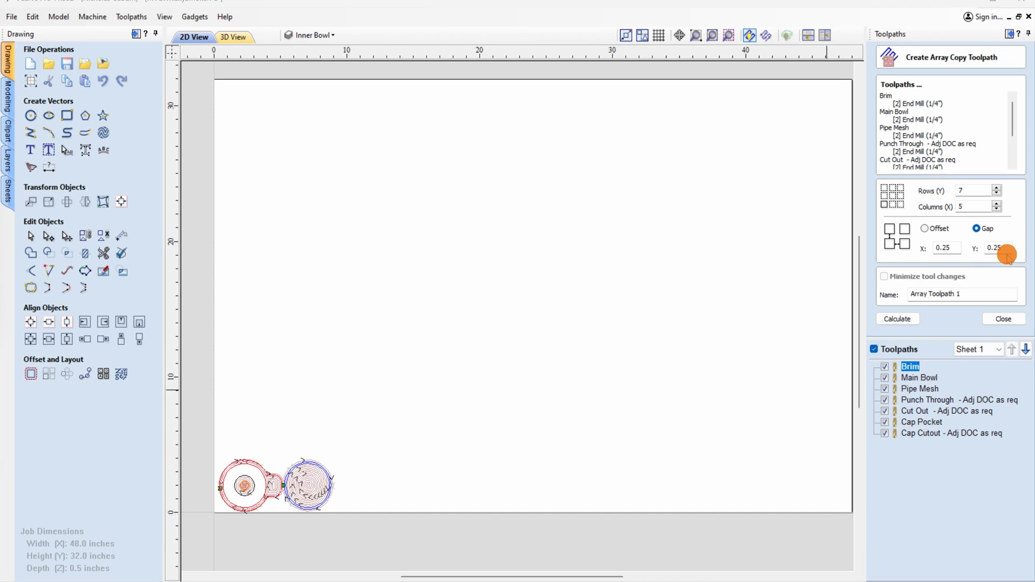
# Calculate the 7 × 5 toolpath array and inspect its lower-left corner in the 2D view
pyautogui.click(891, 320)
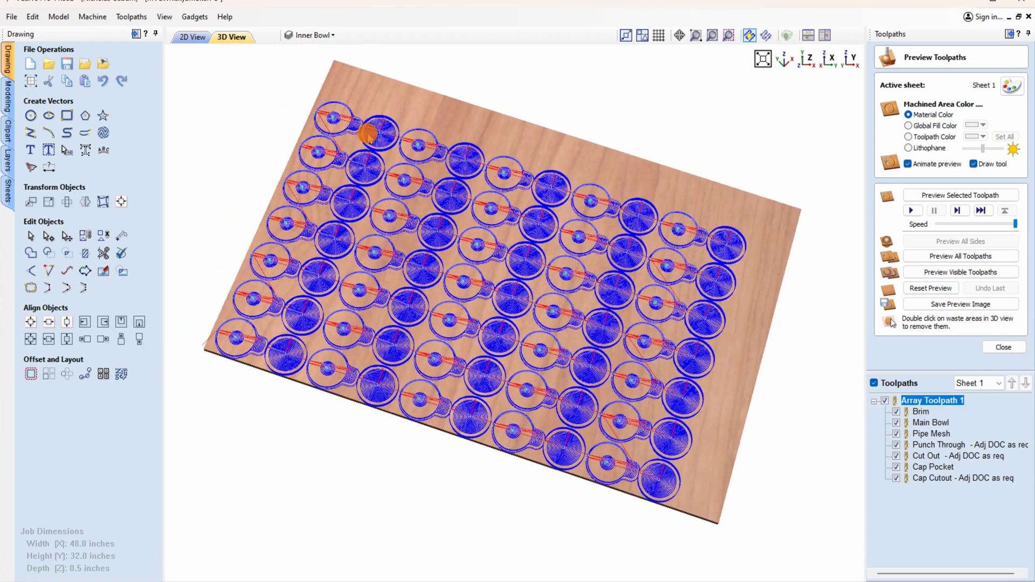
pyautogui.click(185, 37)
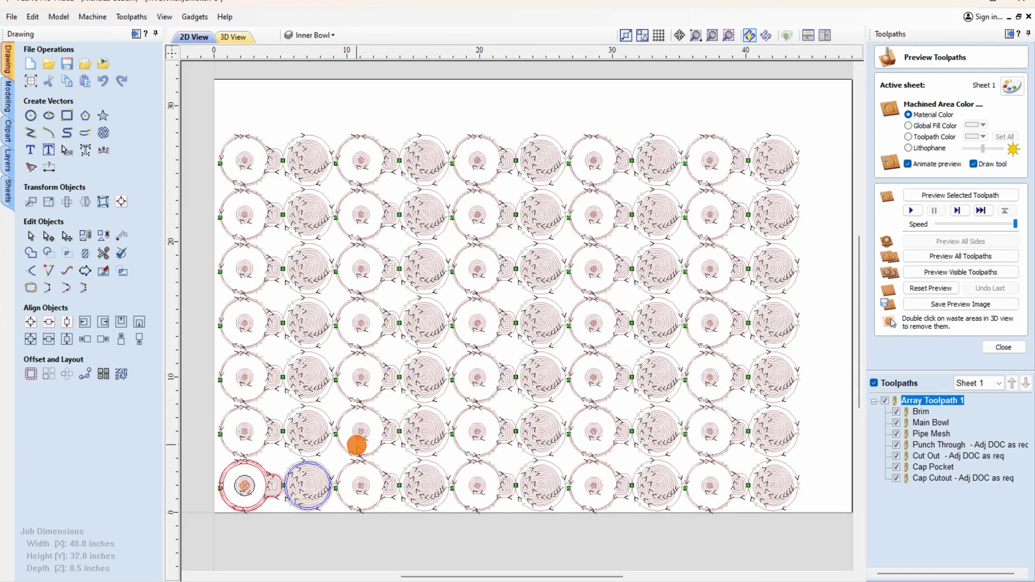
pyautogui.scroll(5, 358, 441)
pyautogui.moveTo(358, 443); pyautogui.dragTo(635, 299, button='middle')
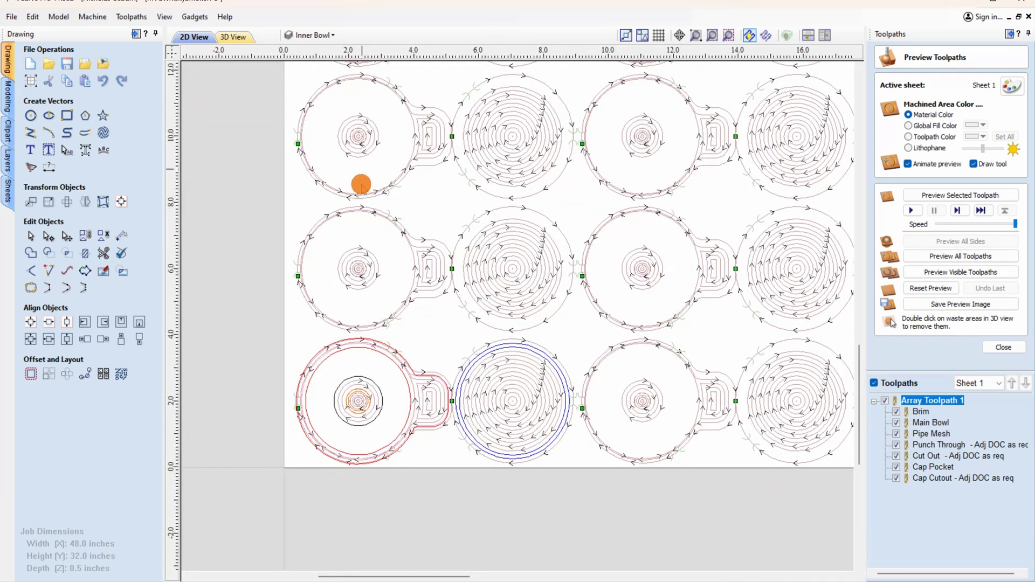
pyautogui.scroll(-5, 659, 238)
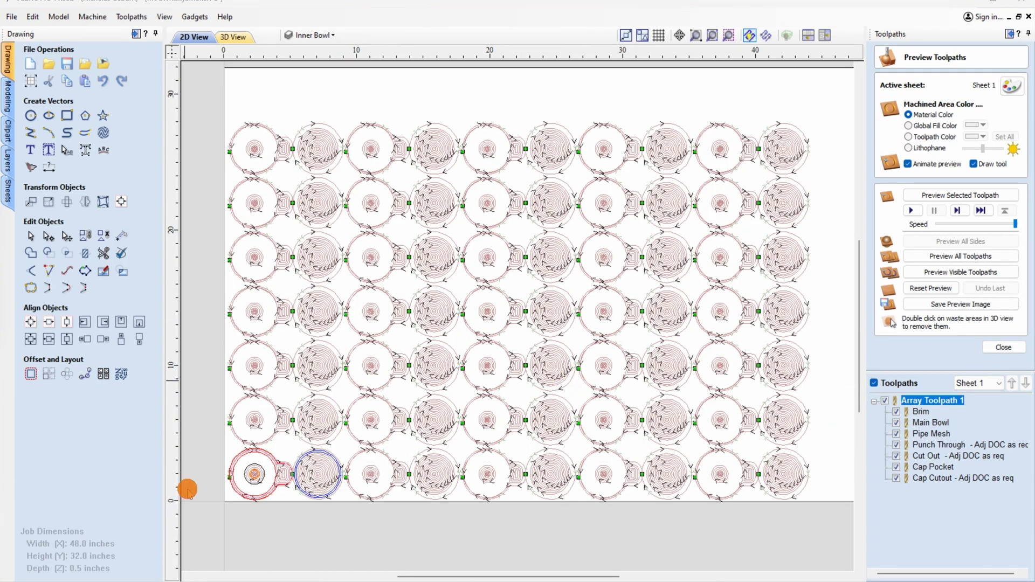
pyautogui.scroll(4, 432, 400)
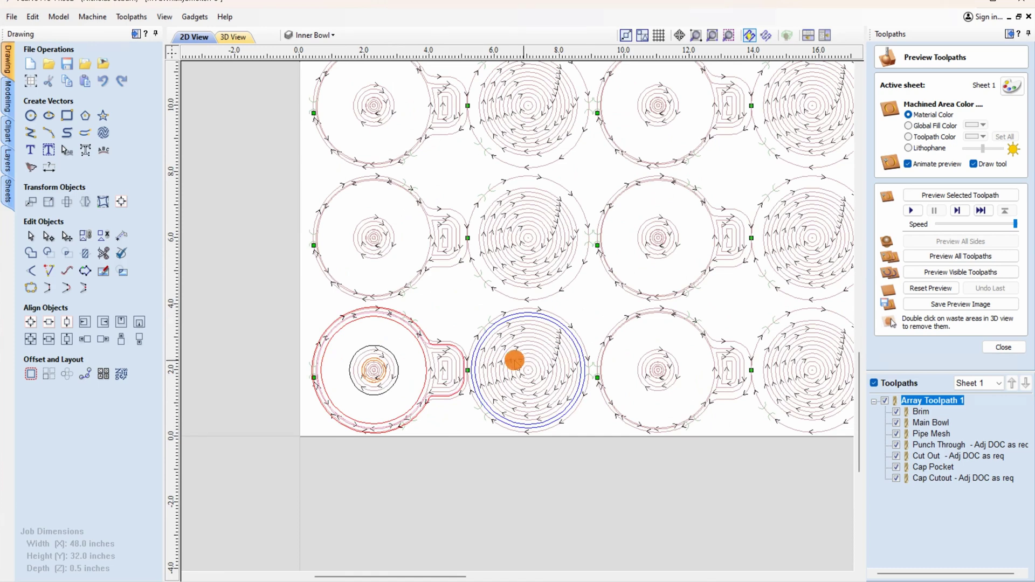
pyautogui.scroll(-4, 510, 360)
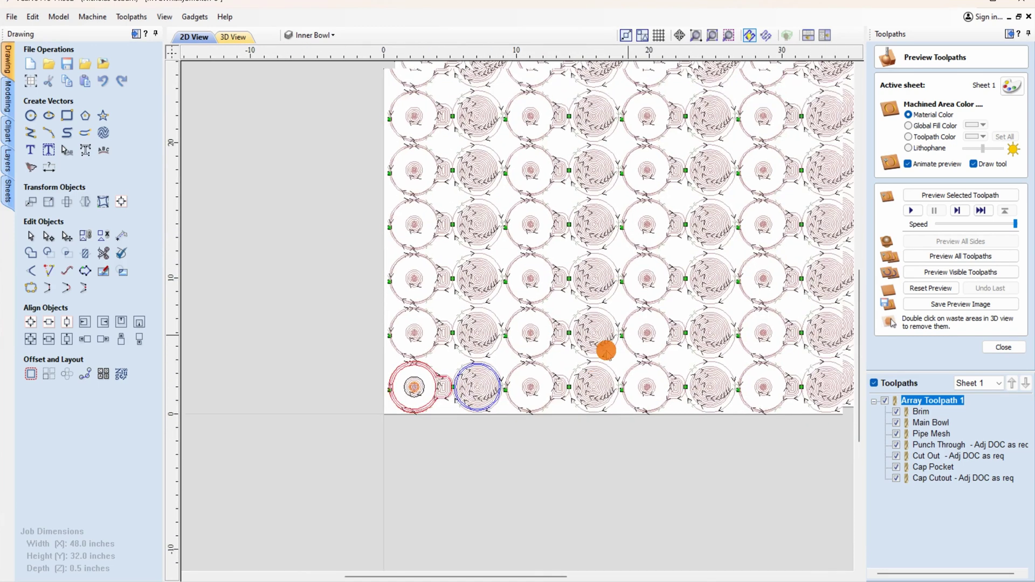
pyautogui.scroll(-2, 574, 321)
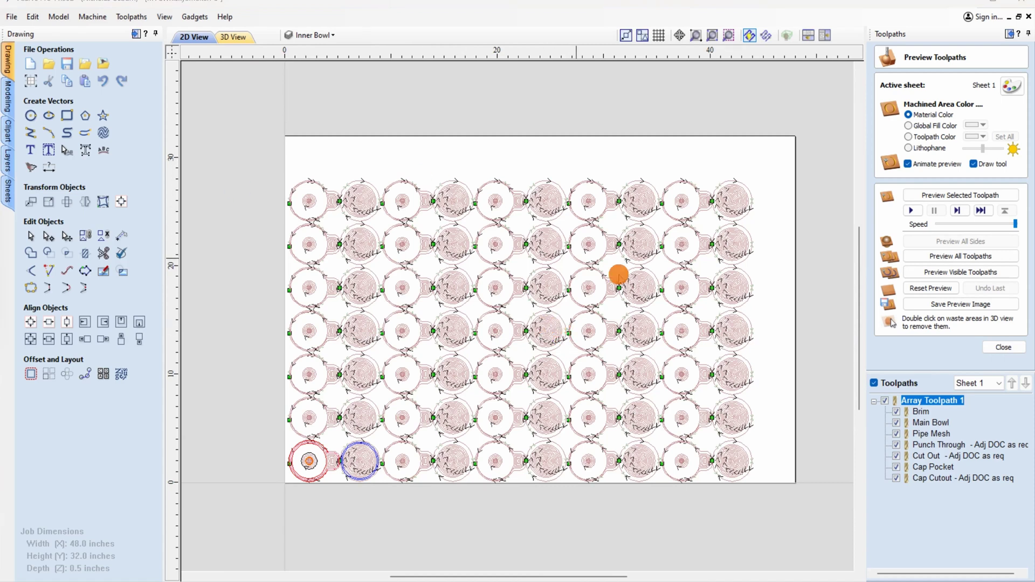
pyautogui.click(229, 36)
# Tilt the sheet and simulate all toolpaths across the 35 smoker copies
pyautogui.moveTo(464, 358); pyautogui.dragTo(438, 151)
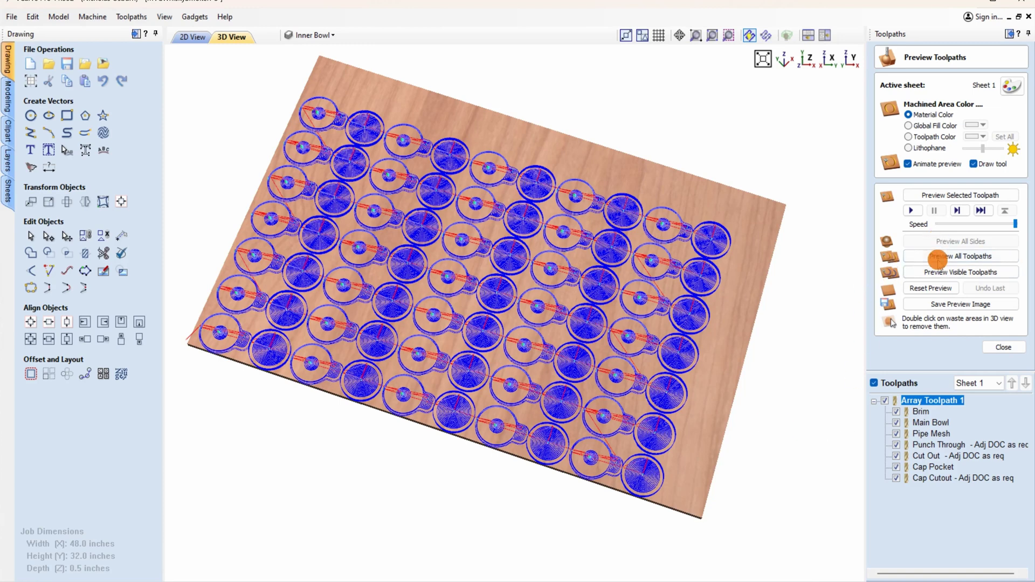
pyautogui.click(941, 257)
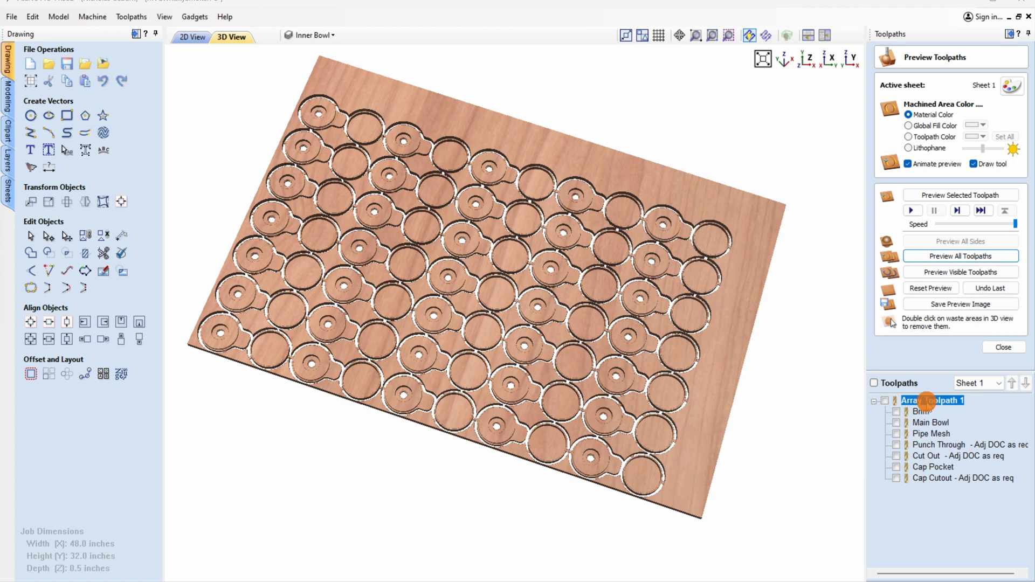
# Ungroup Array Toolpath 1, show all toolpaths, and retry Array Copy, which is unsupported
pyautogui.rightClick(927, 402)
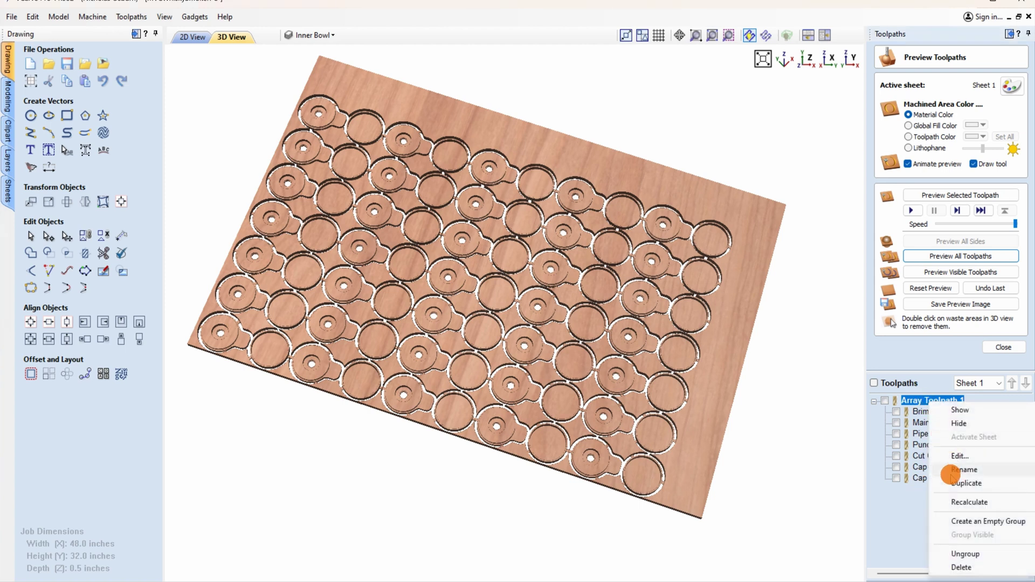
pyautogui.click(964, 554)
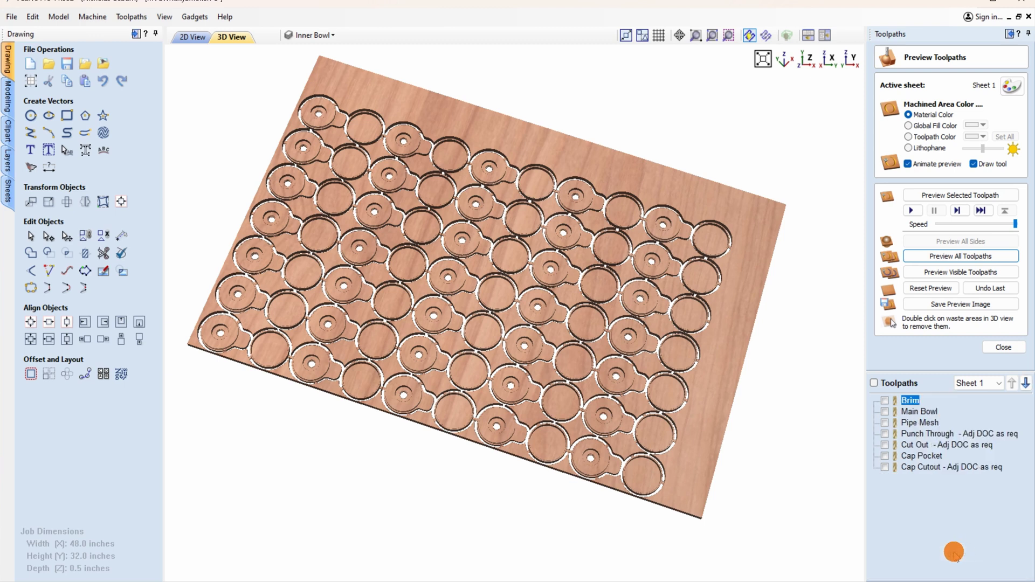
pyautogui.click(874, 383)
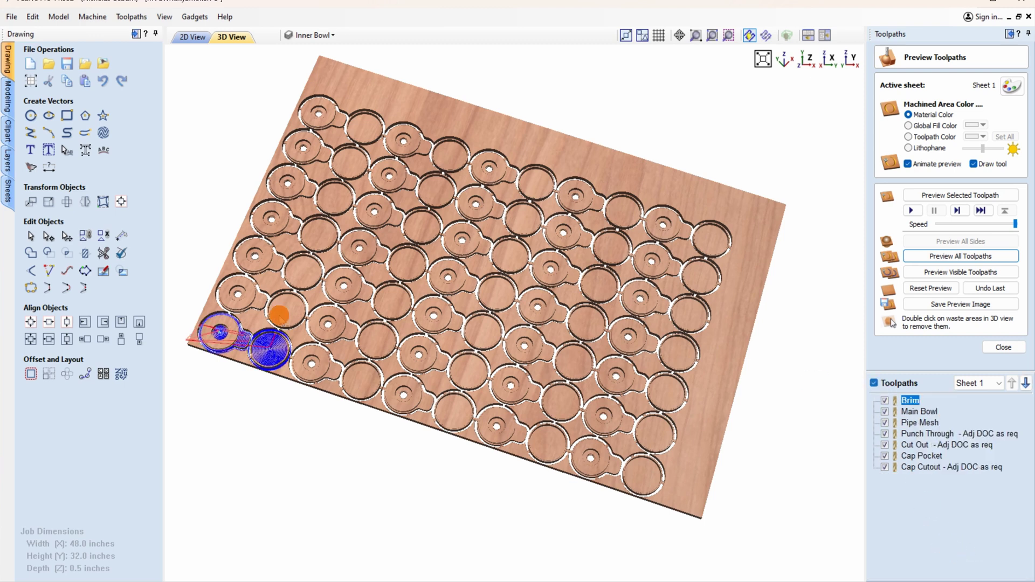
pyautogui.scroll(5, 239, 301)
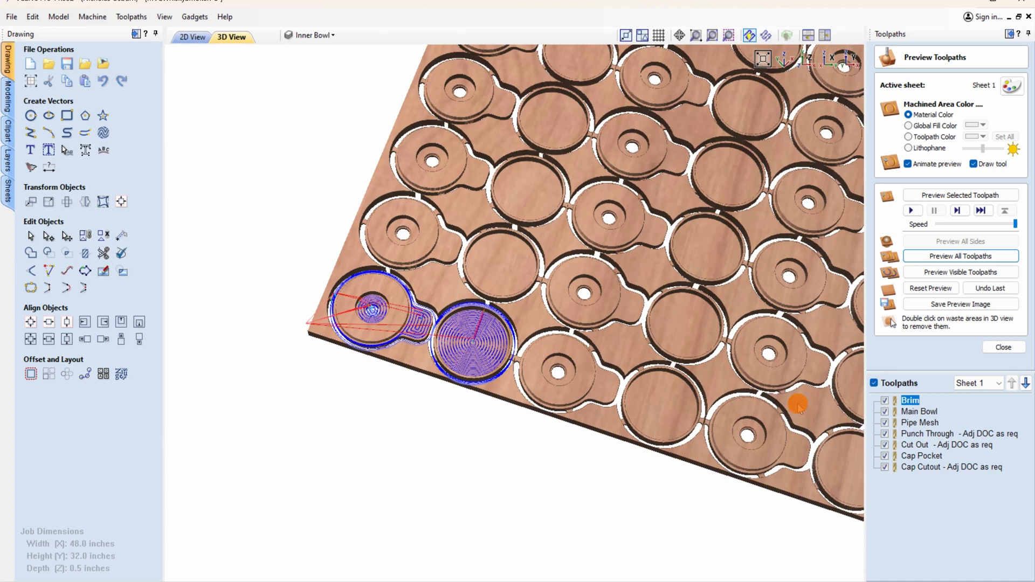
pyautogui.scroll(-4, 507, 311)
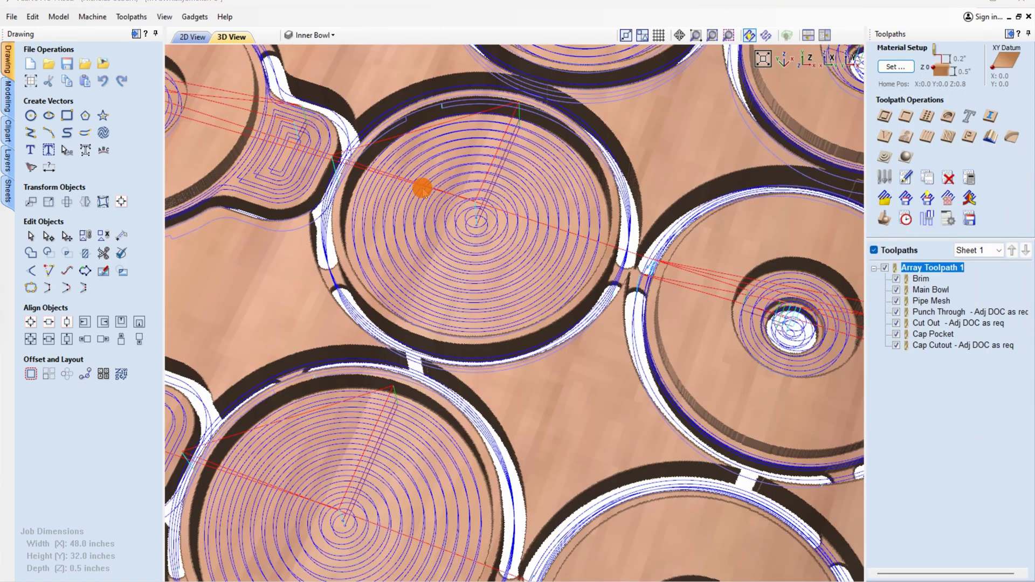
pyautogui.click(949, 198)
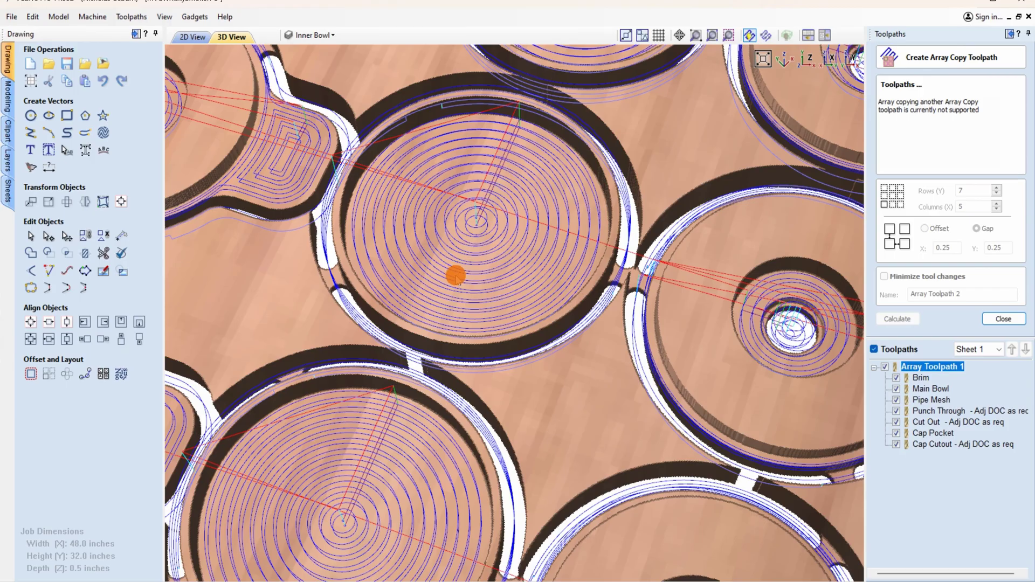
# Scroll down to All Items and open the CA$14.00 whiskey smoker CRV listing
pyautogui.scroll(-5, 454, 278)
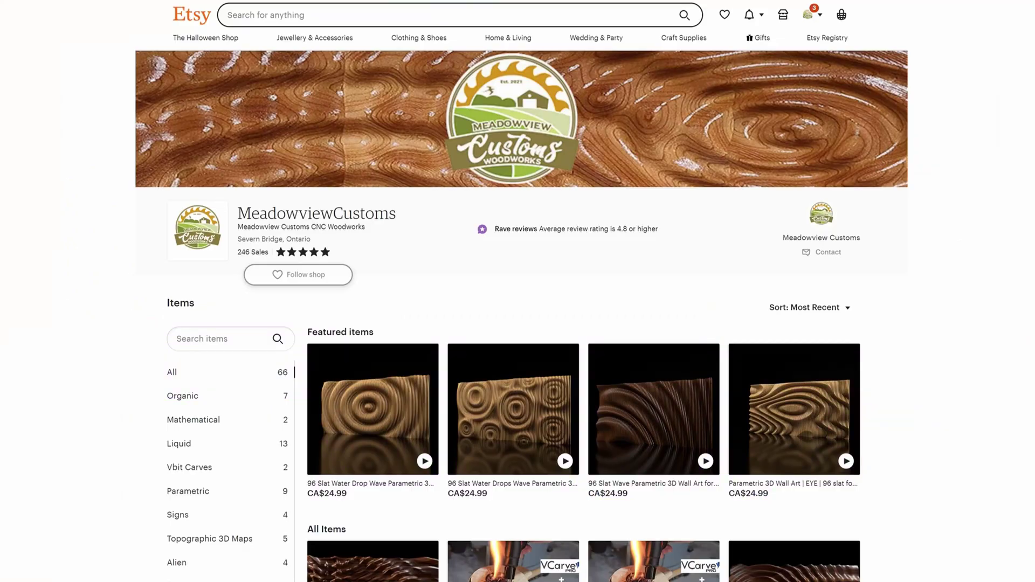
pyautogui.scroll(-8, 571, 186)
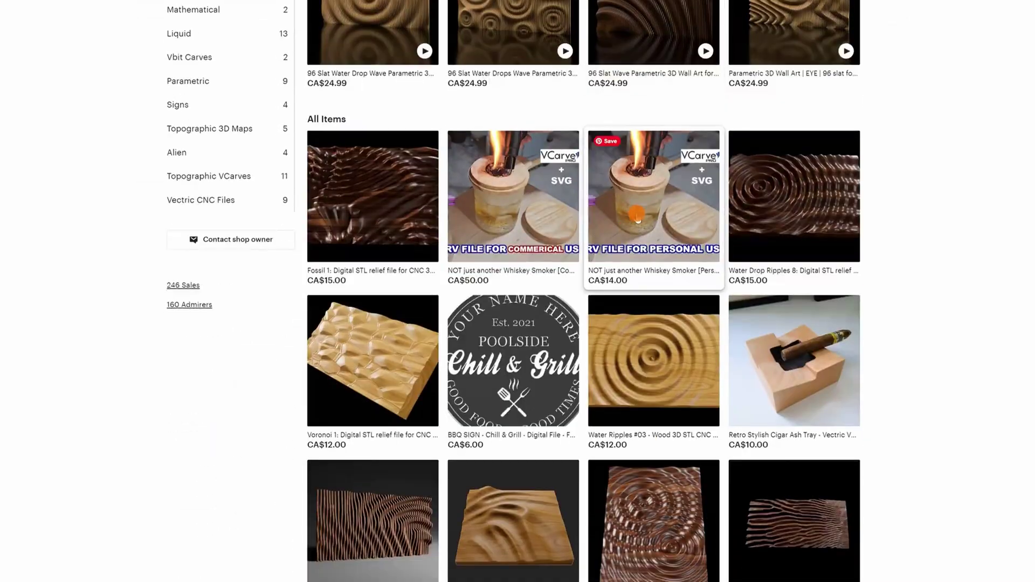
pyautogui.click(637, 214)
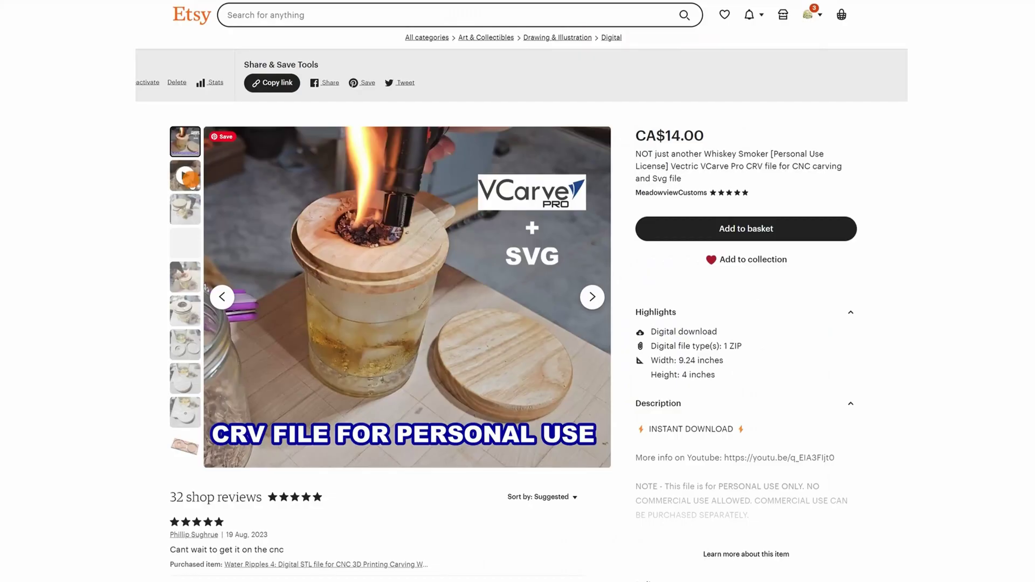